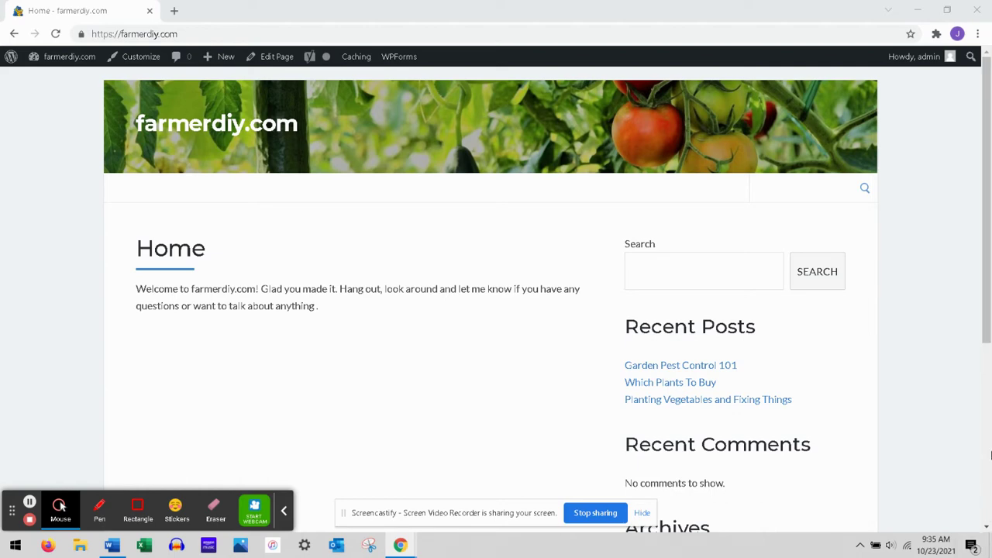
From the admin dashboard's Pages list, open the About Us page for editing.
left_click(986, 494)
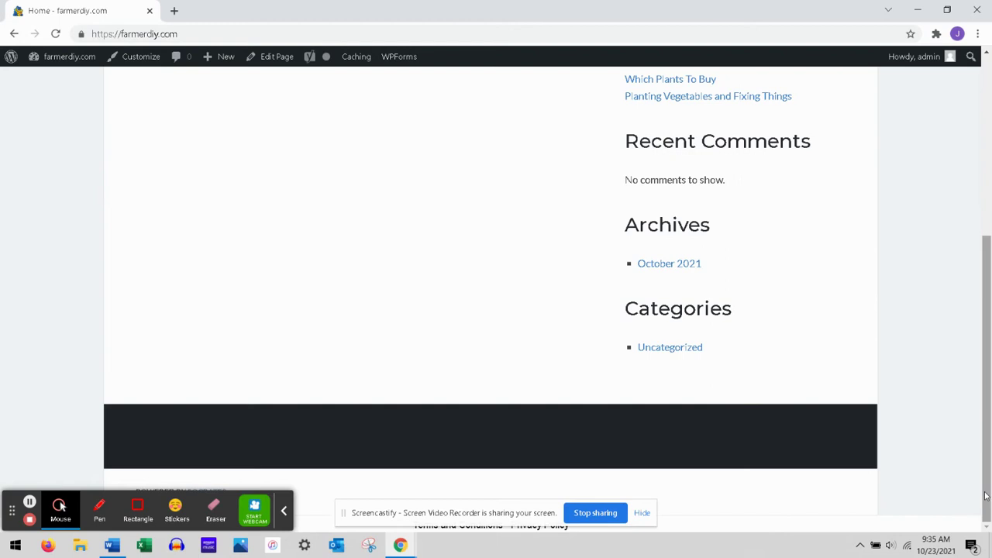
left_click(987, 121)
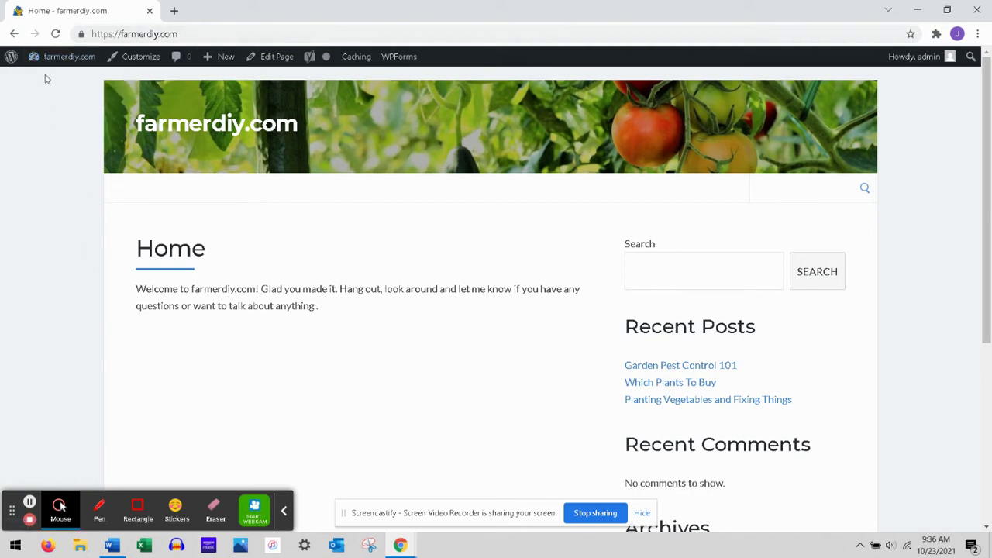
left_click(989, 475)
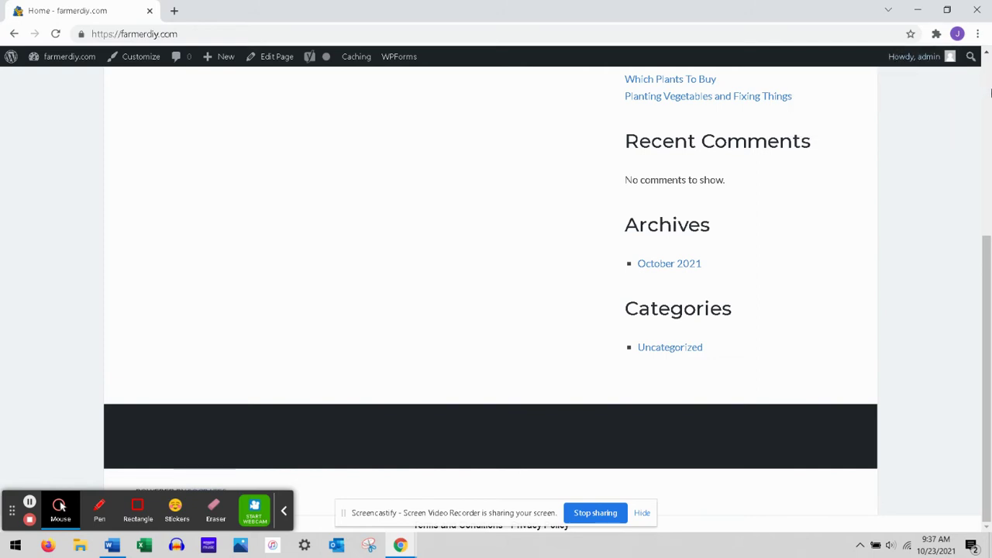
left_click_drag(987, 326, 987, 147)
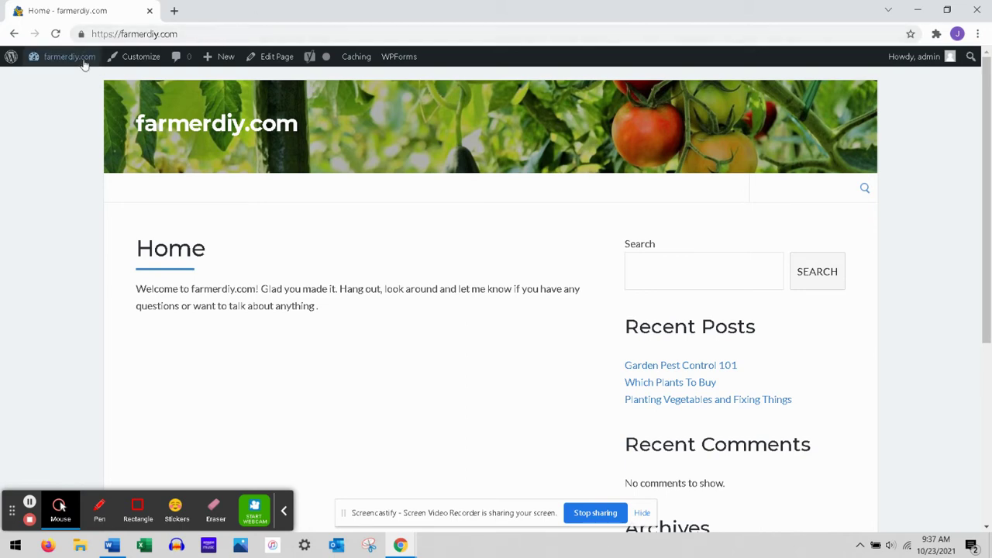
mouse_move(65, 56)
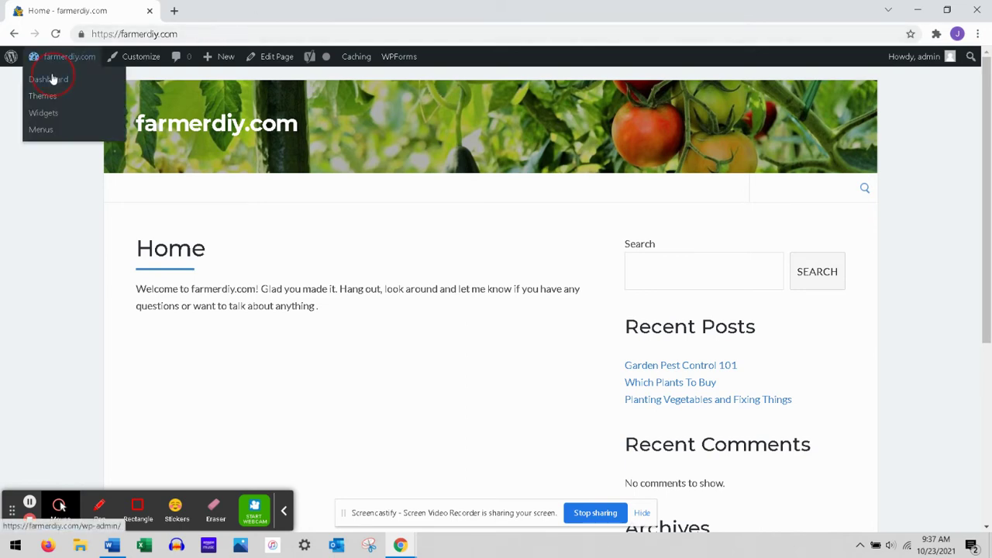
left_click(52, 79)
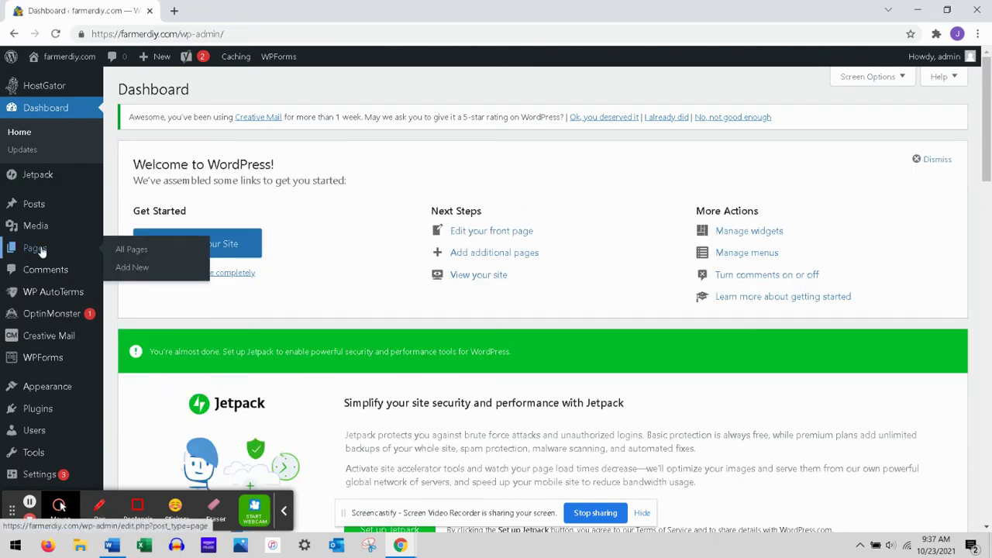
left_click(134, 253)
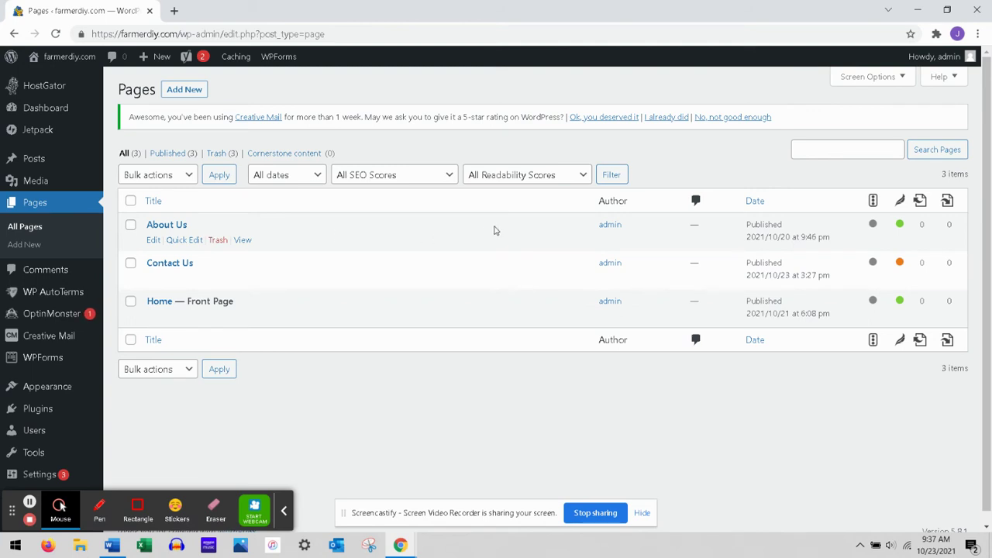
left_click(160, 229)
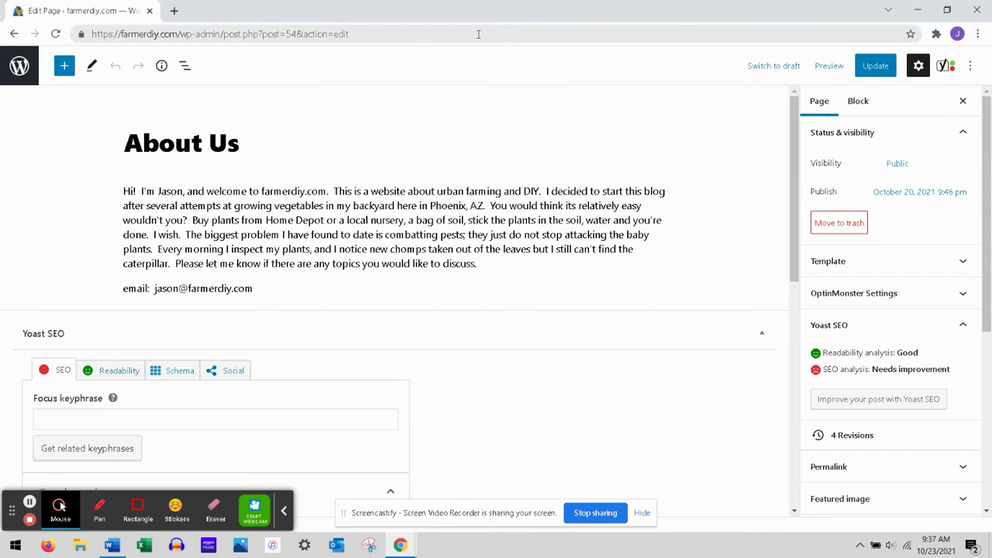
Return to the farmerdiy.com home page by entering www in the address bar.
left_click(432, 32)
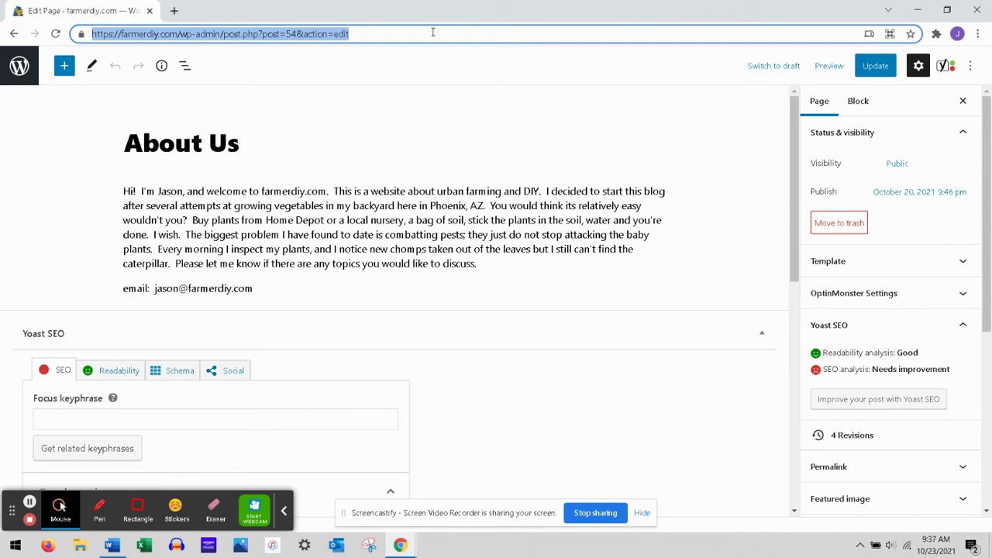
type("www")
key("Return")
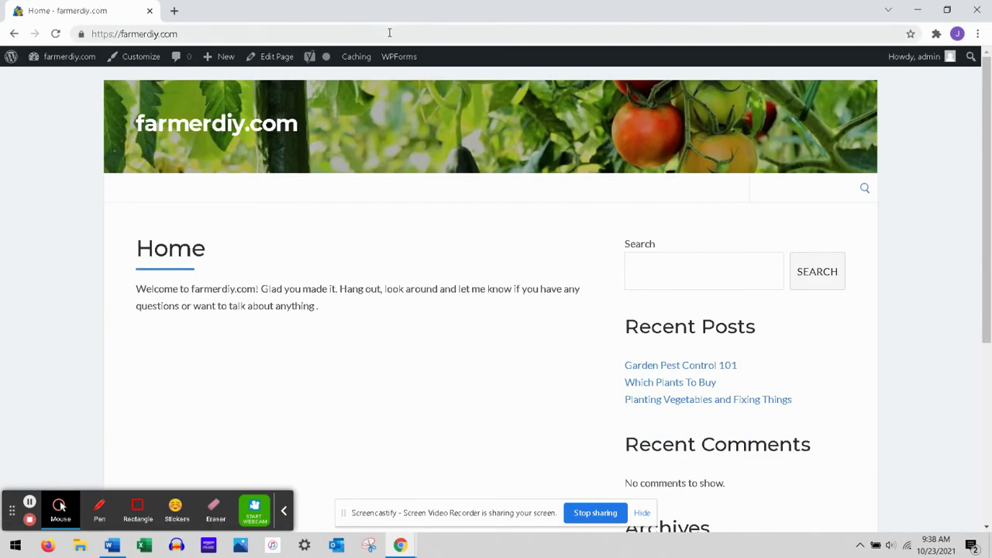
Load the site's /about page and copy its web address.
left_click(382, 34)
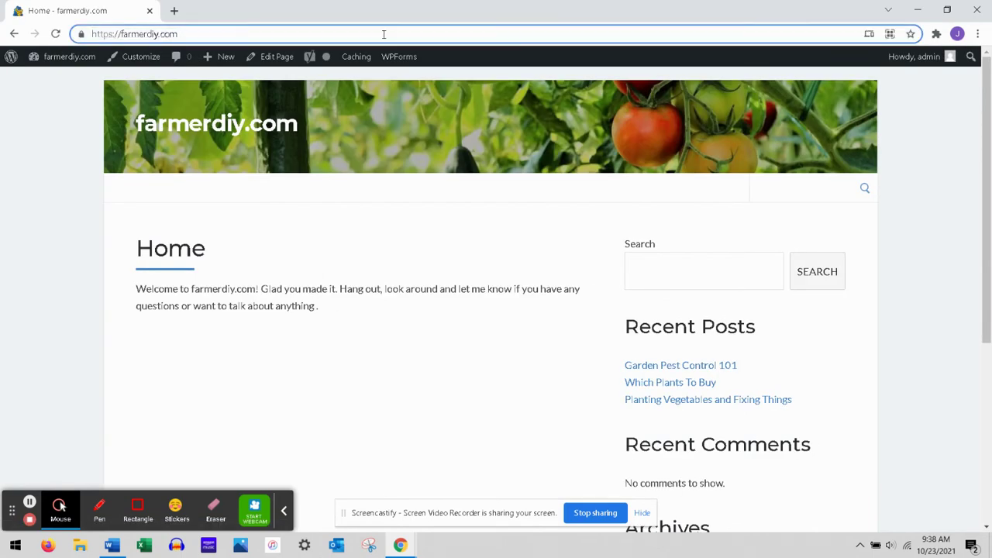
type("/about")
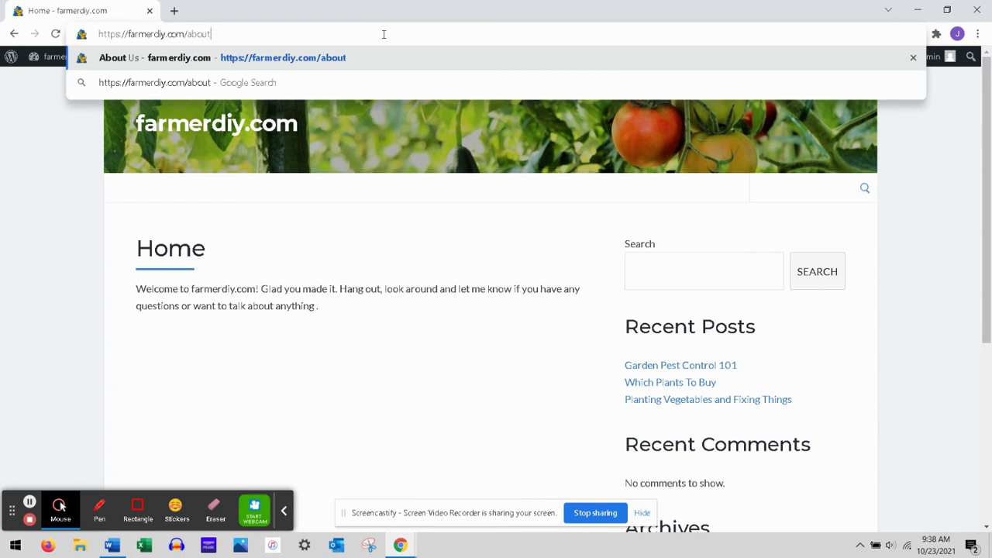
key("Return")
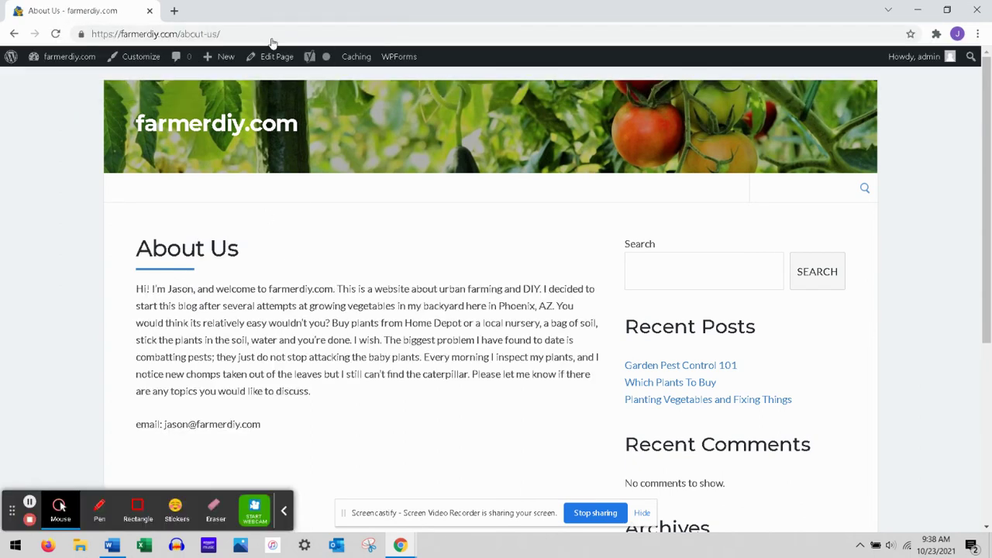
left_click(238, 33)
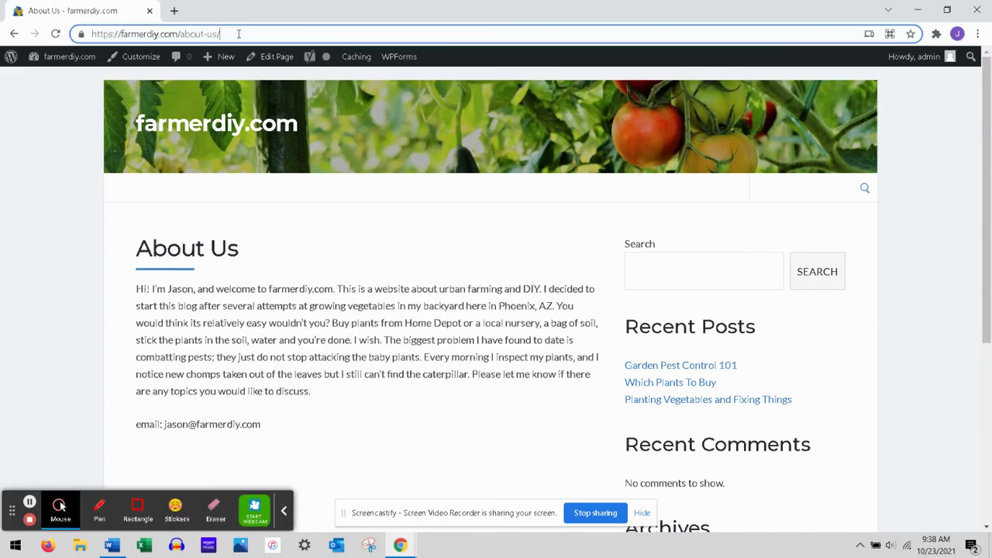
right_click(181, 38)
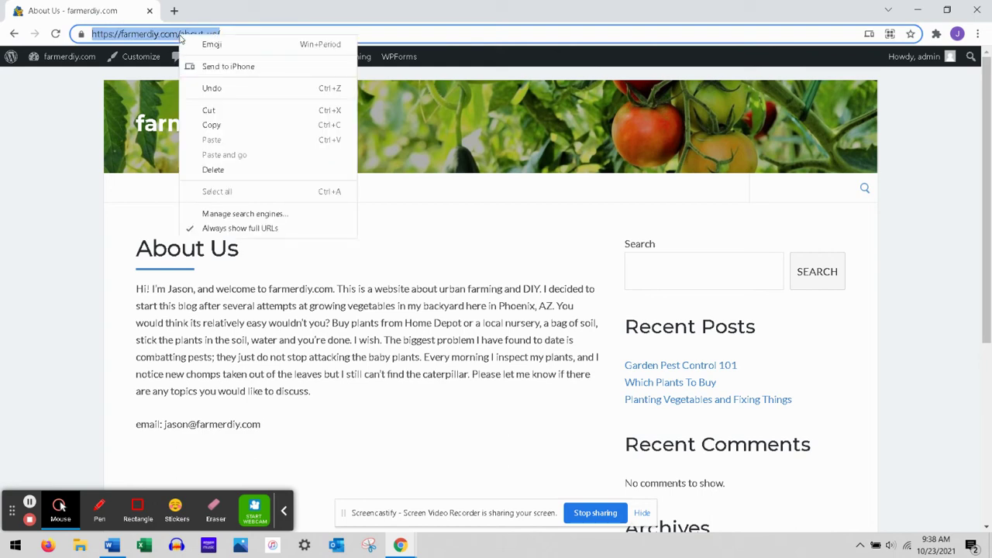
left_click(230, 128)
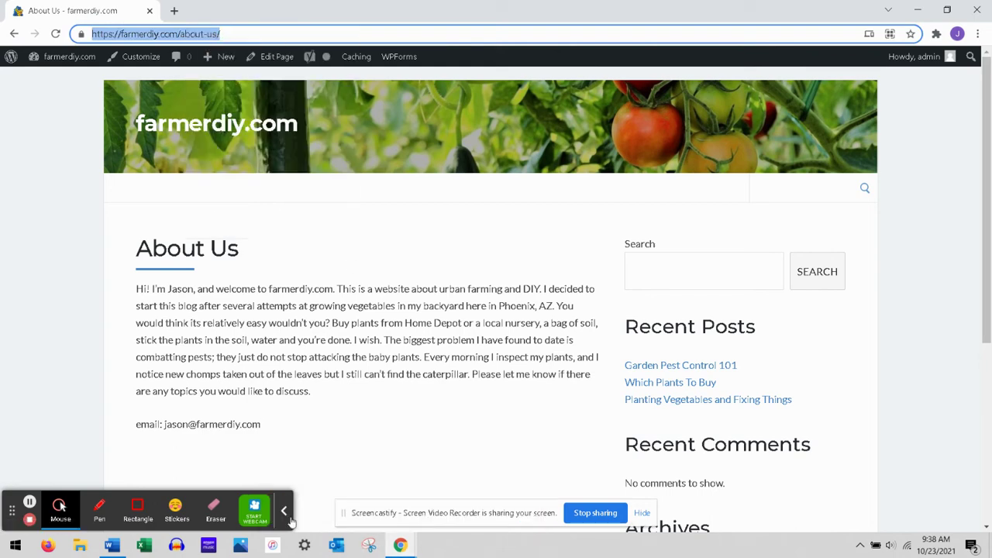
Paste the About Us page address into the blank Word document as a hyperlink.
left_click(113, 549)
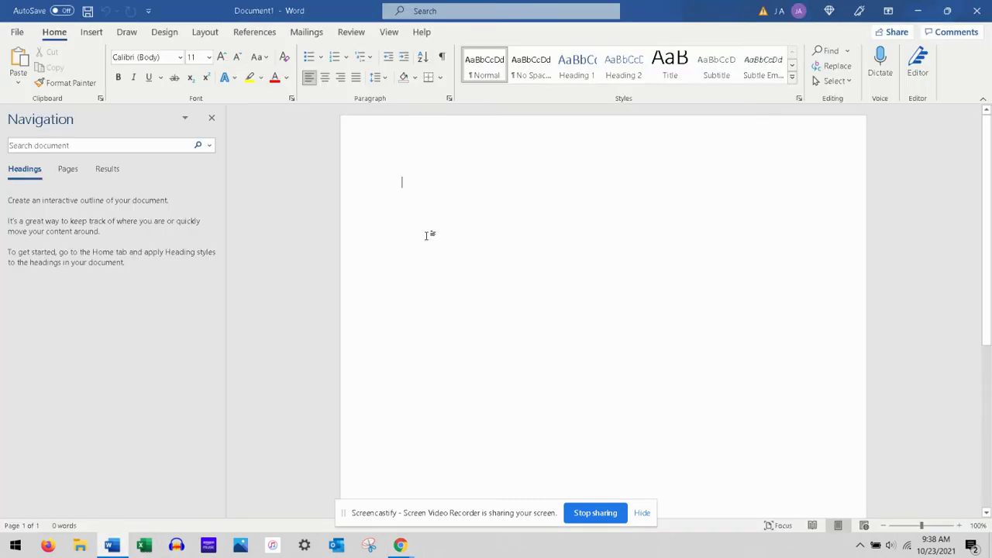
right_click(423, 195)
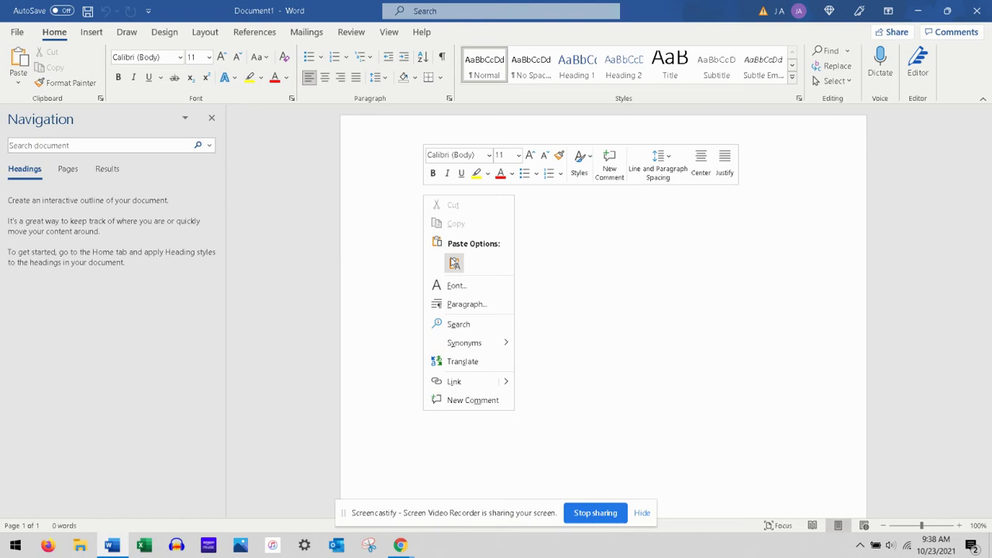
left_click(454, 263)
key("Return")
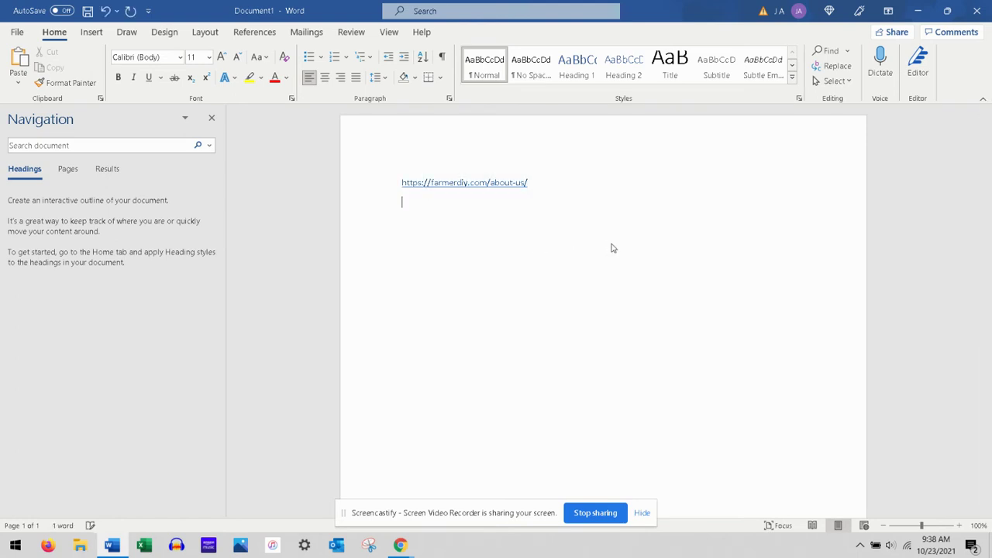
key("Return")
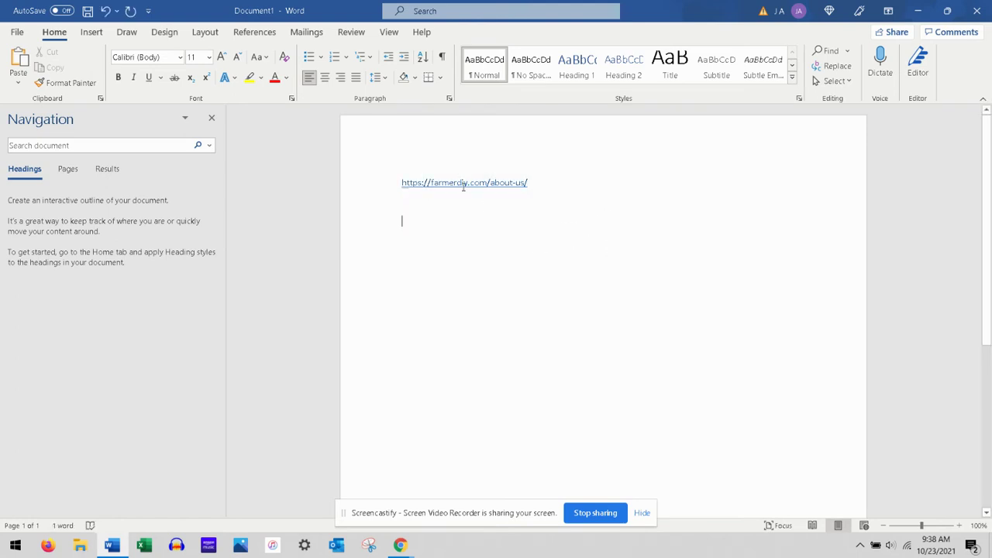
Change the hyperlink's display text to 'About Us'.
right_click(463, 190)
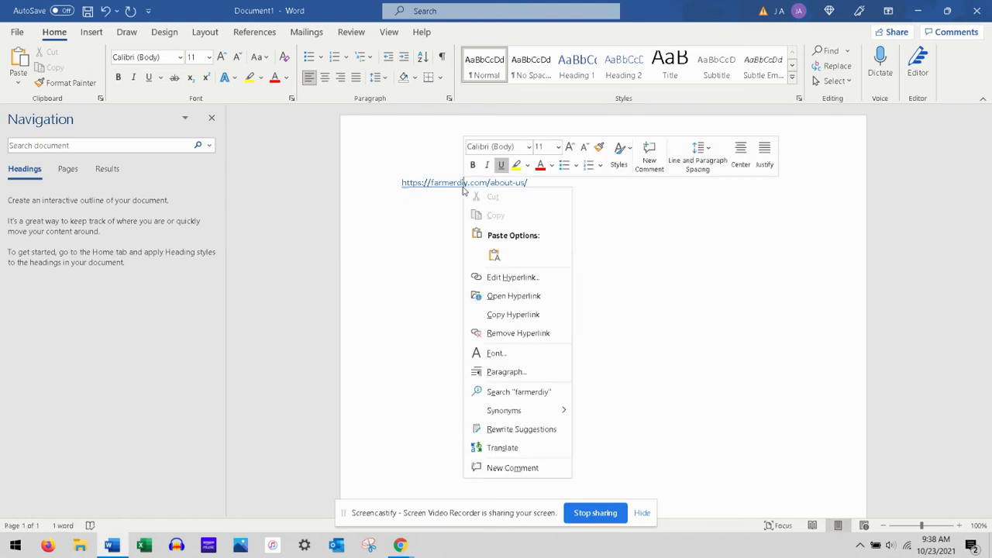
left_click(508, 276)
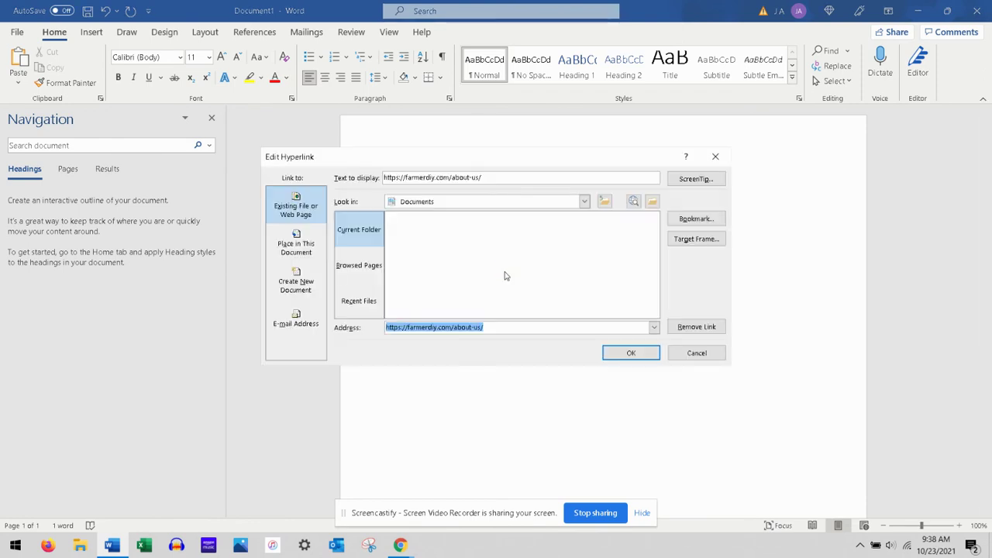
left_click(505, 177)
key("BackSpace")
key("BackSpace")
key("BackSpace")
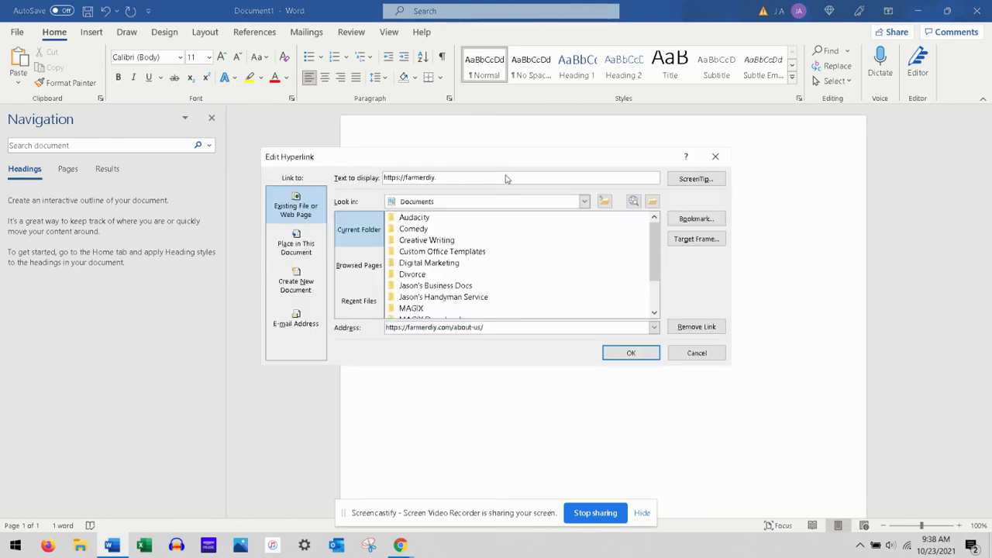
key("BackSpace")
key("BackSpace")
key("BackSpace")
key("BackSpace")
key("BackSpace")
key("BackSpace")
type("Abou")
type("t Us")
left_click(628, 351)
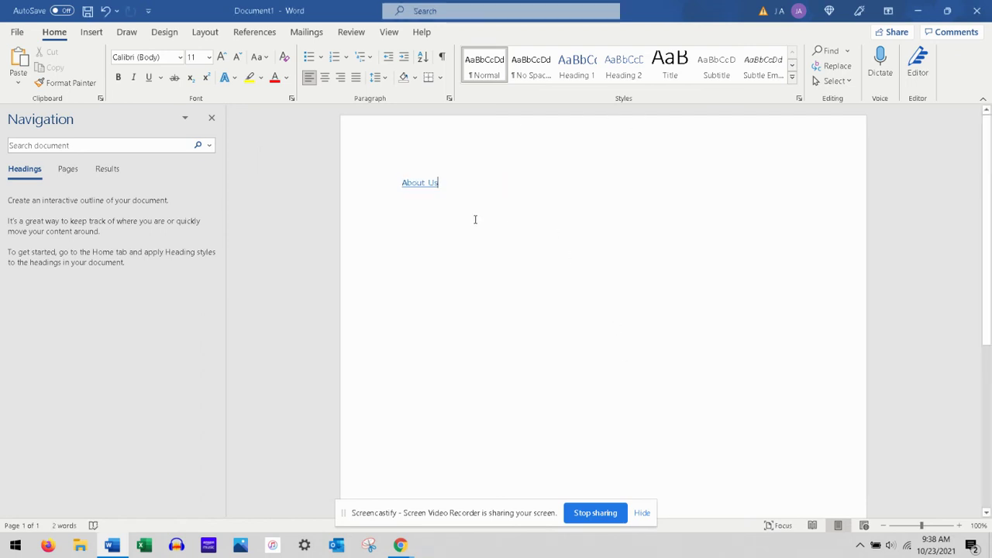
Copy the About Us hyperlink and switch back to the browser.
key("Return")
key("Return")
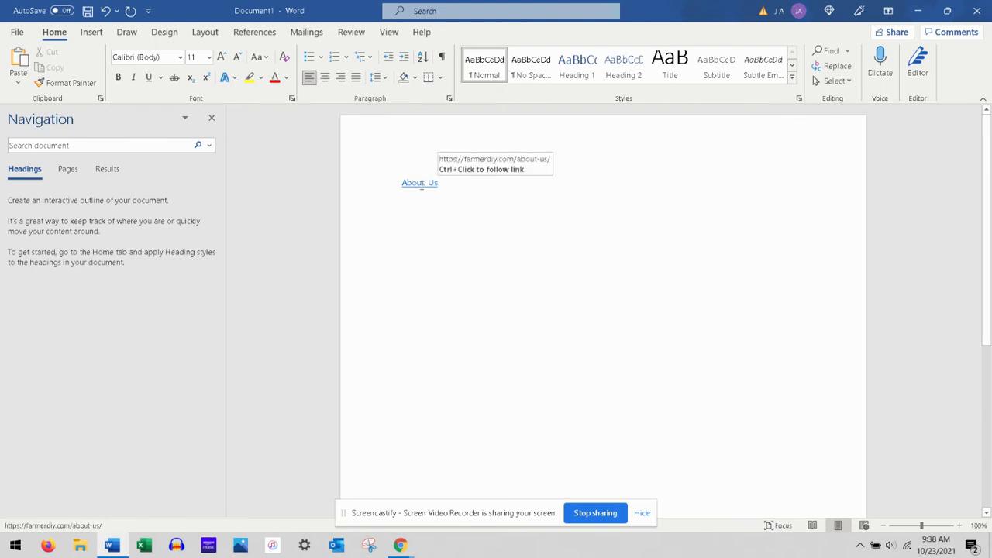
right_click(421, 186)
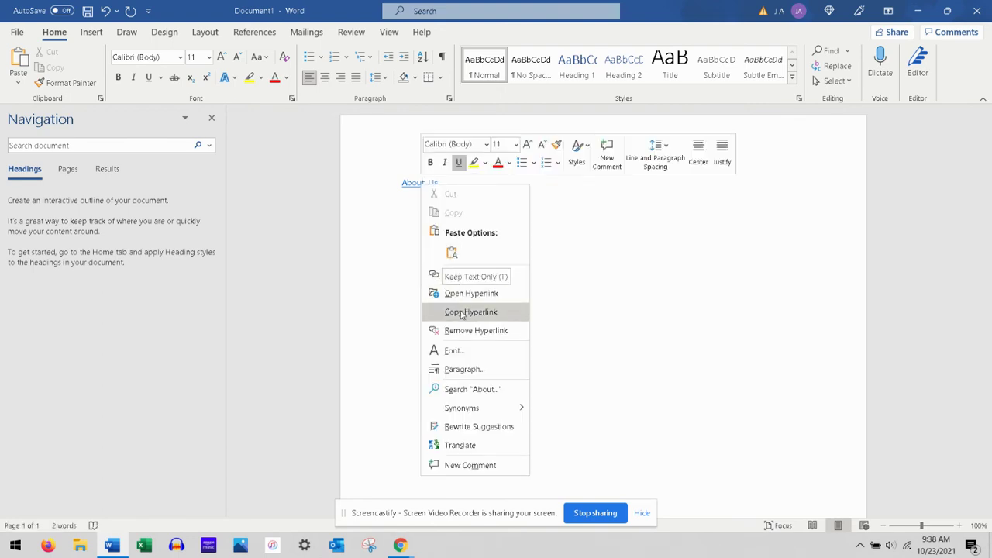
left_click(461, 312)
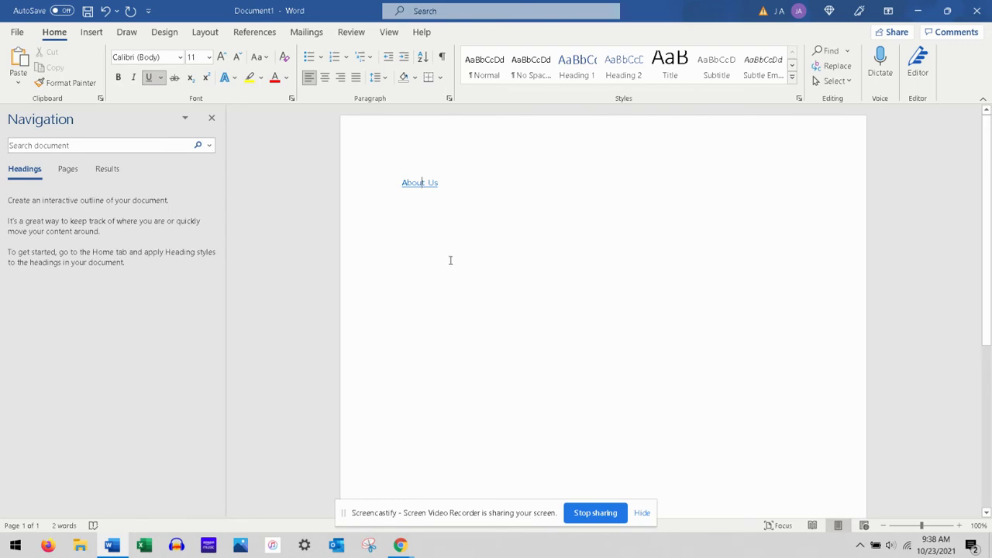
key("alt+Tab")
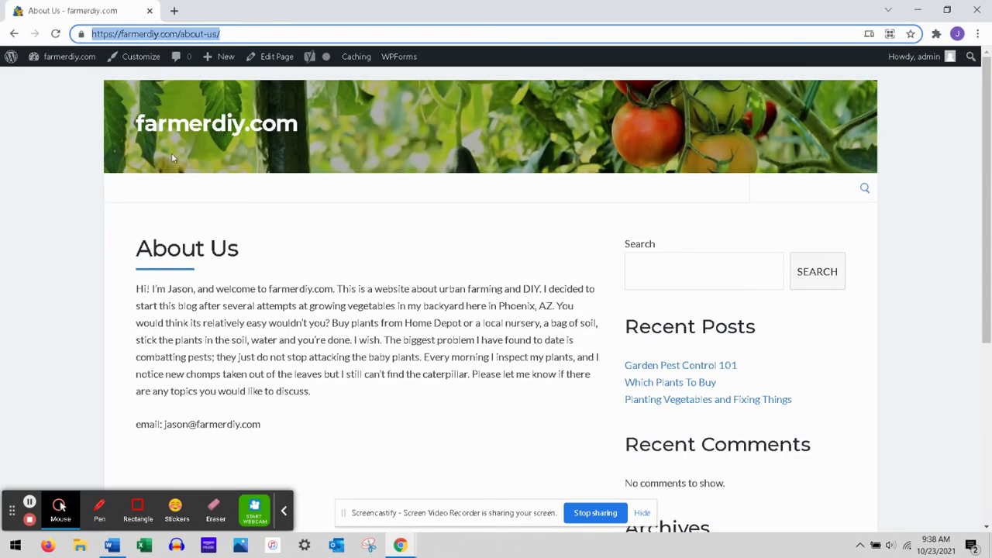
mouse_move(62, 57)
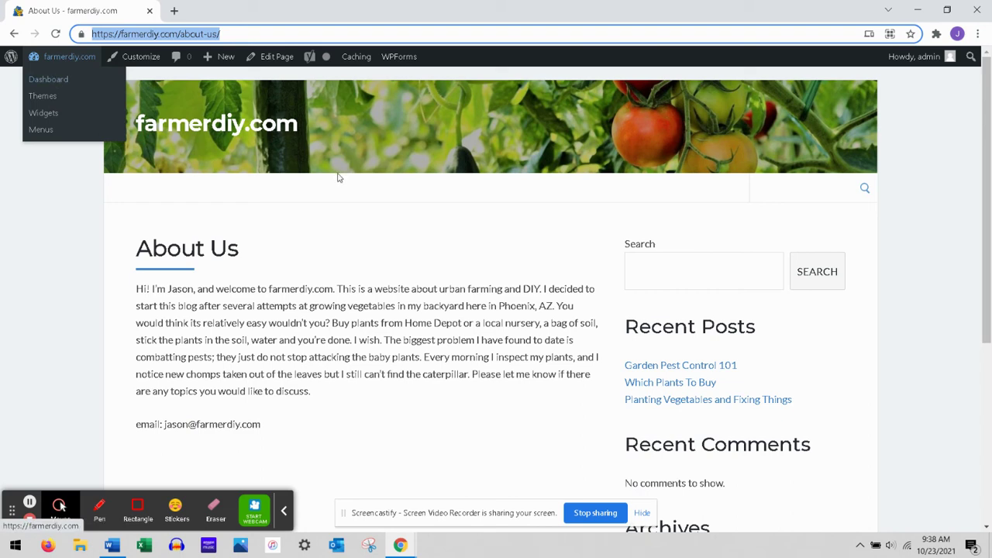
Go to the admin Dashboard via the site name, then choose Appearance > Widgets.
left_click(52, 86)
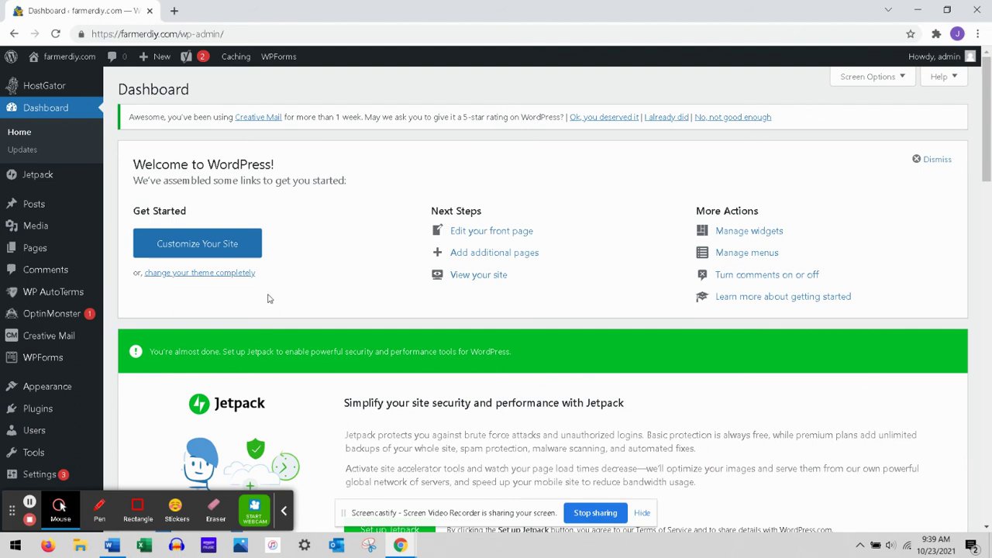
mouse_move(47, 386)
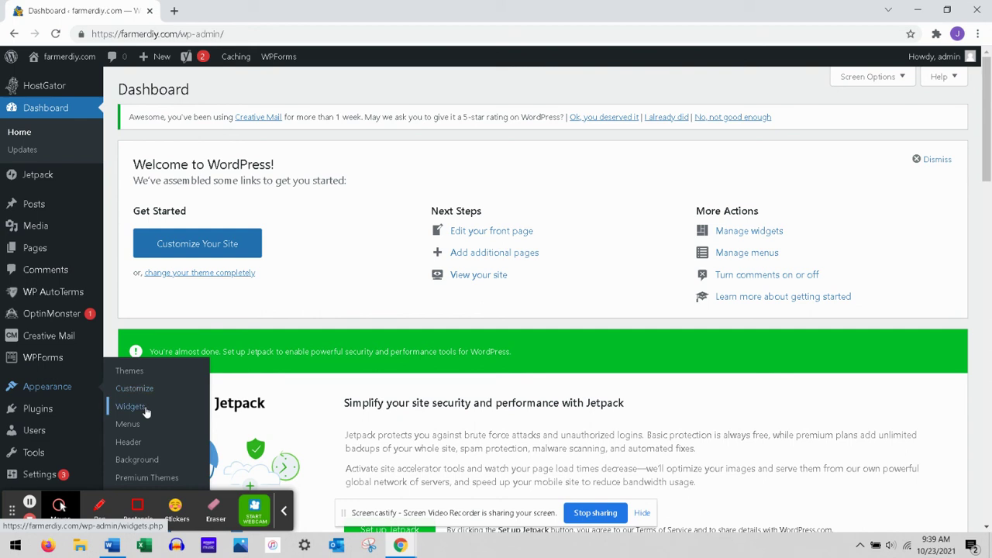
left_click(146, 412)
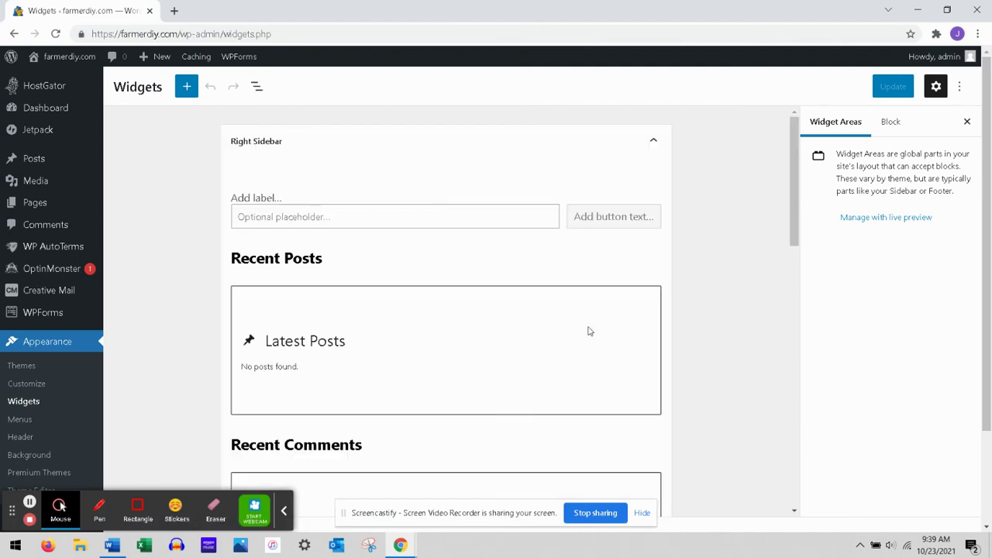
Expand the Footer widget area and add a Paragraph block to it.
scroll(989, 492, "down", 2)
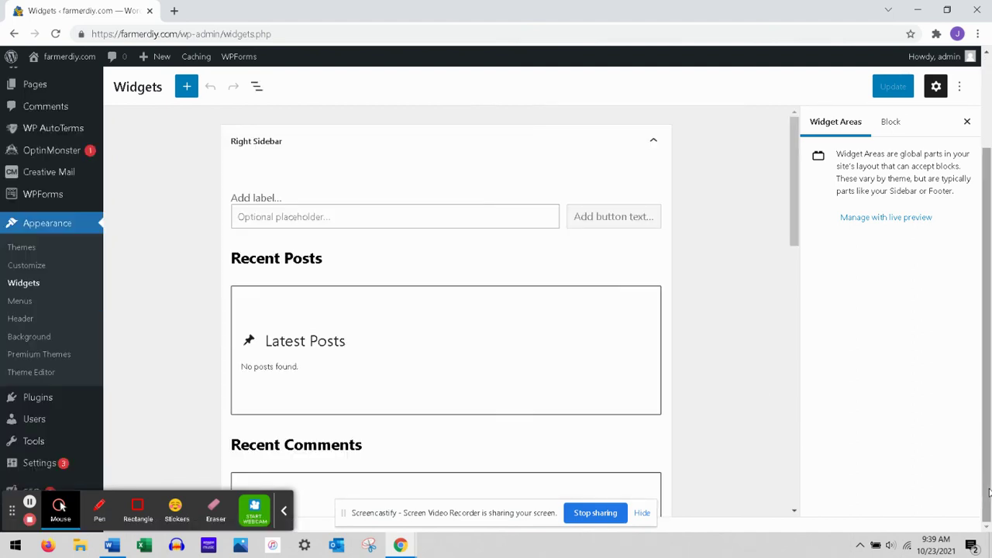
left_click(796, 403)
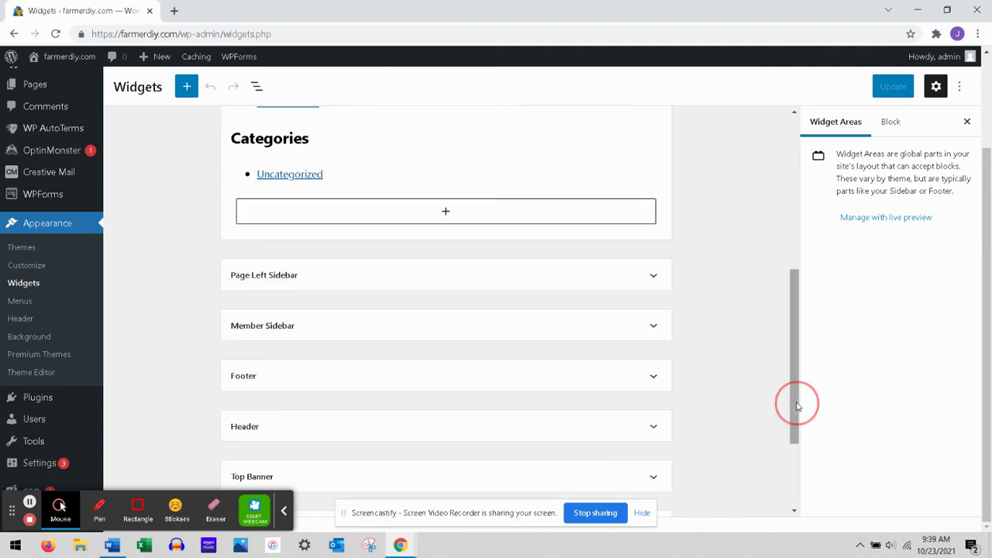
left_click(654, 377)
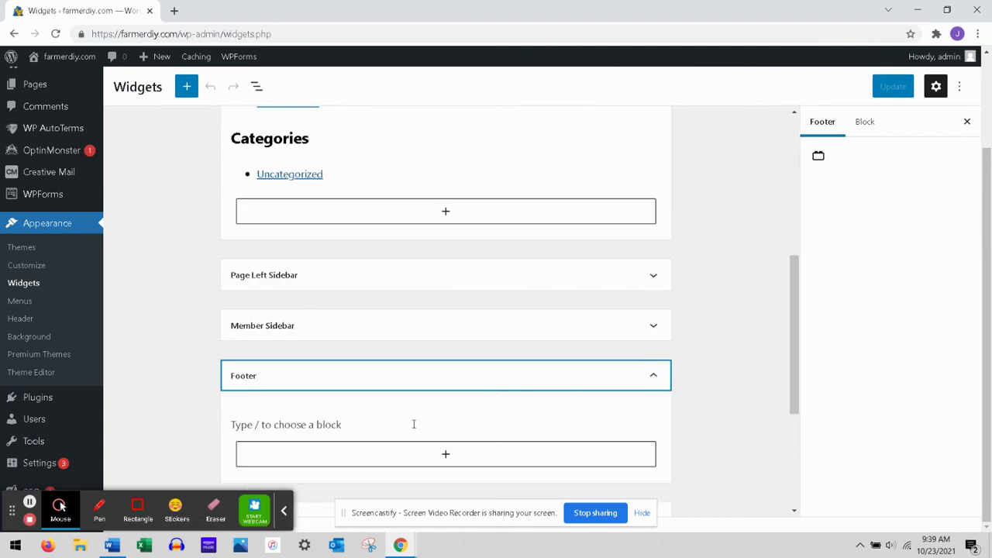
left_click(442, 457)
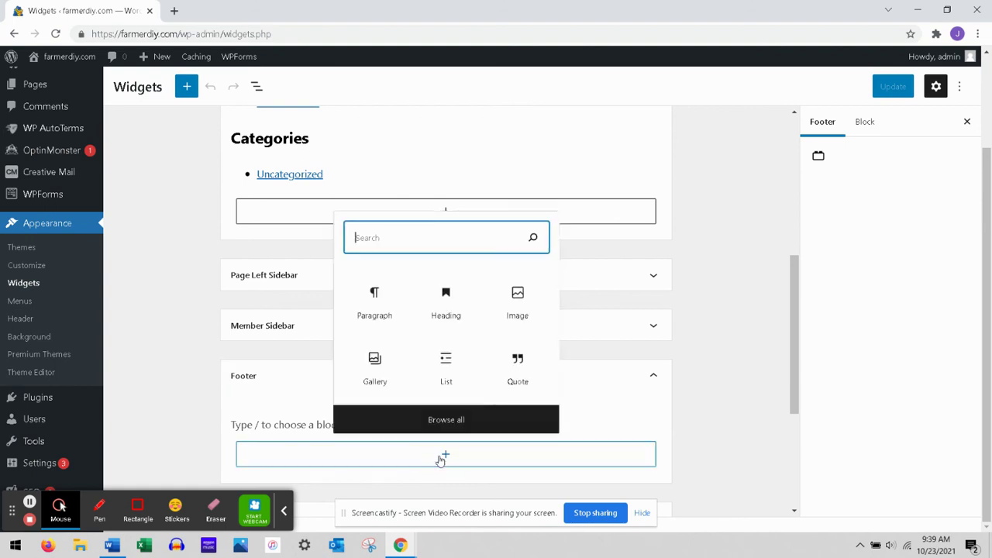
left_click(374, 304)
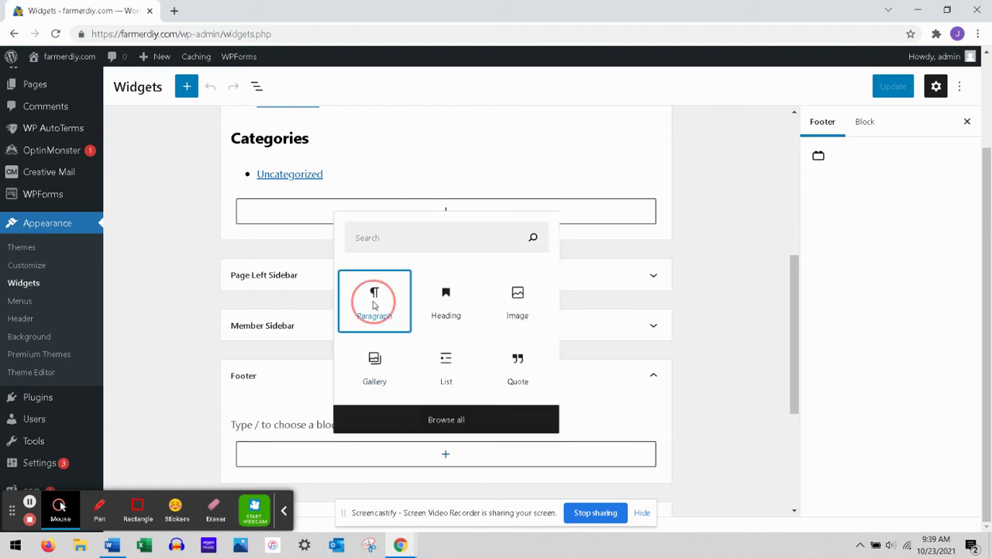
Paste the About Us link into the paragraph and save the widgets with Update.
left_click(268, 451)
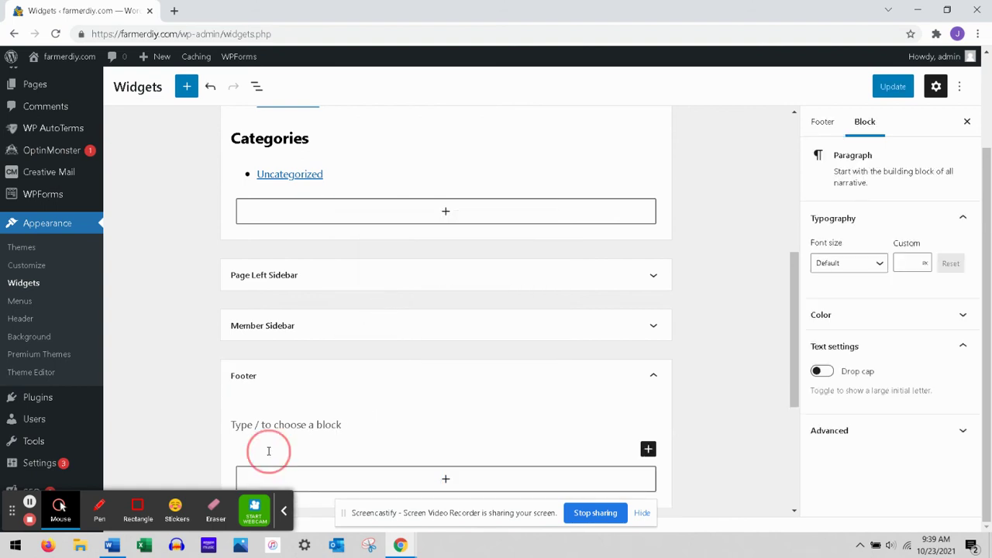
right_click(268, 451)
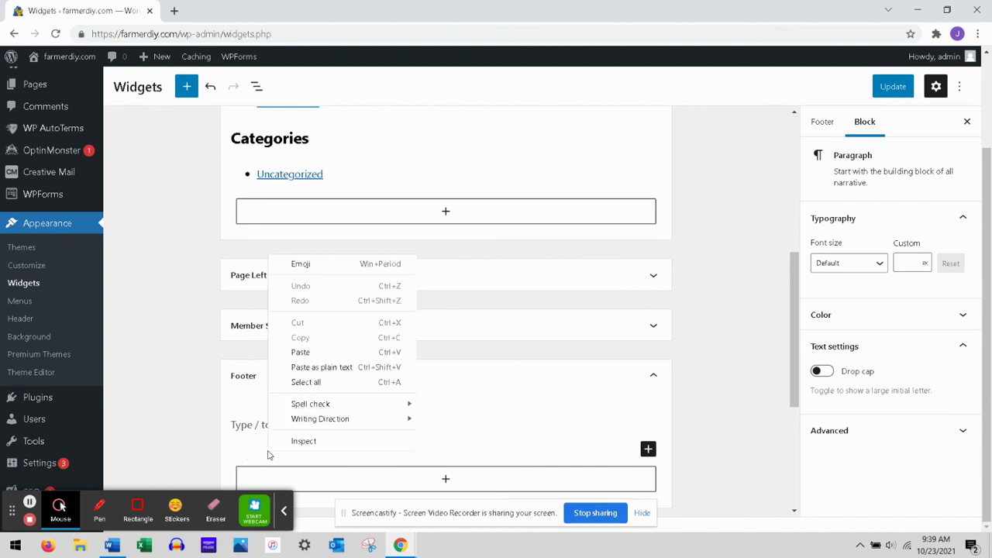
left_click(312, 352)
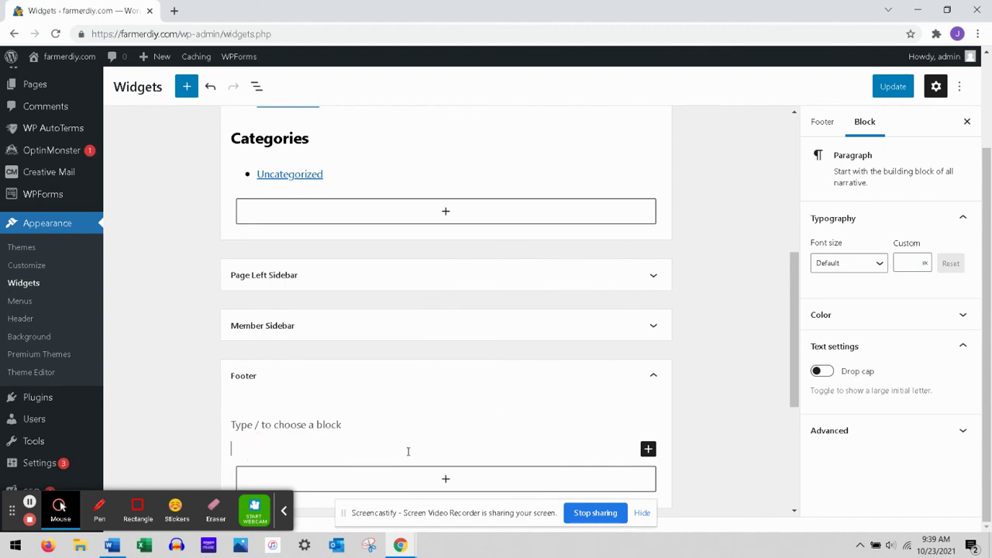
type("About Us")
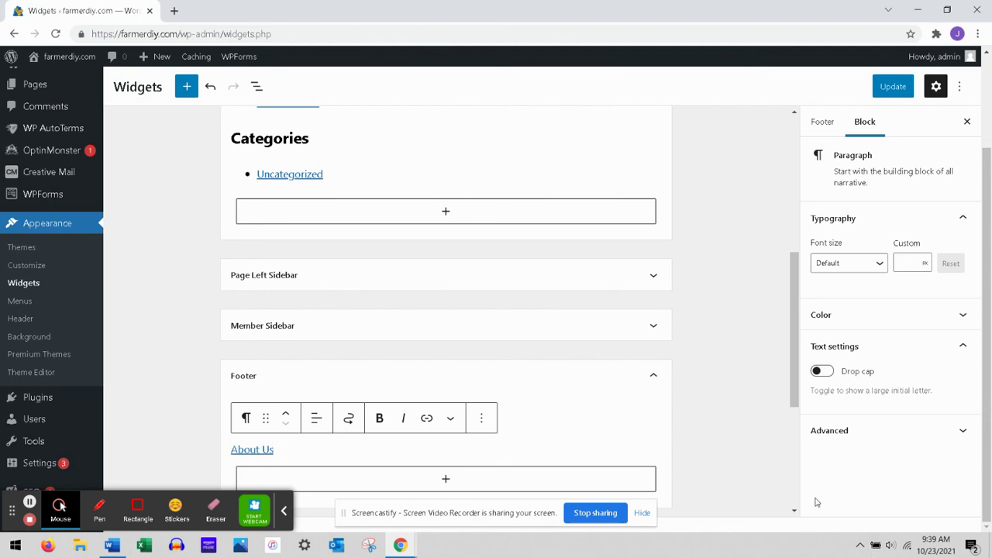
left_click(899, 92)
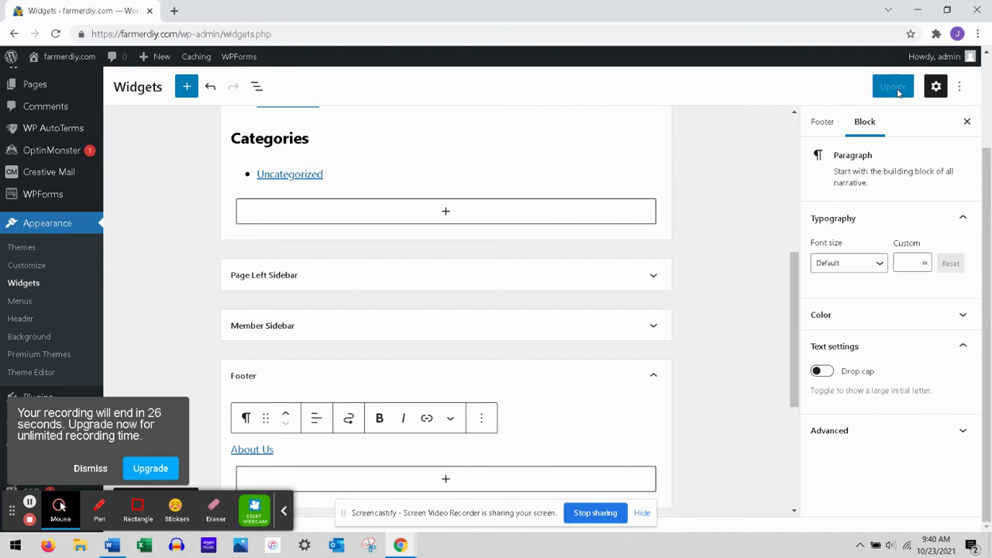
left_click(563, 35)
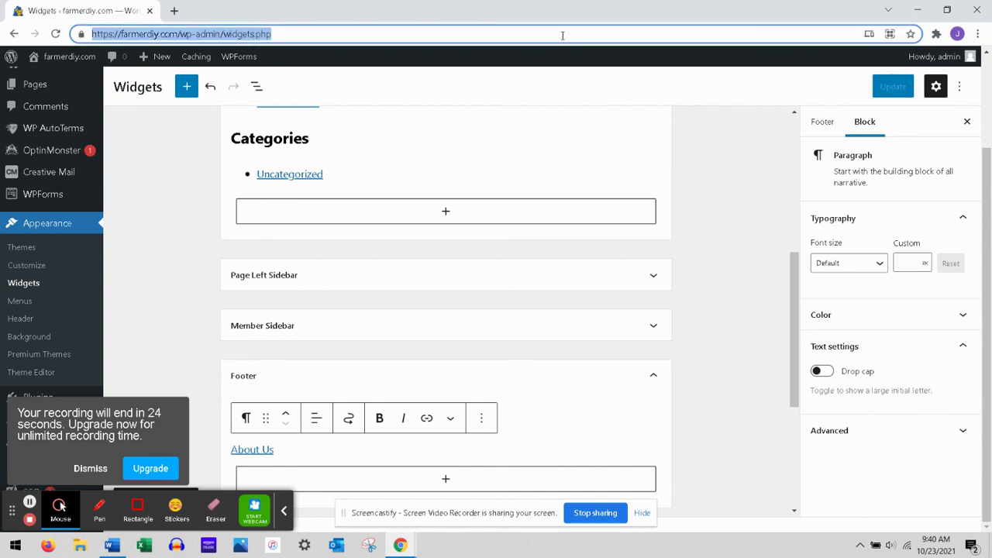
type("www.")
key("Return")
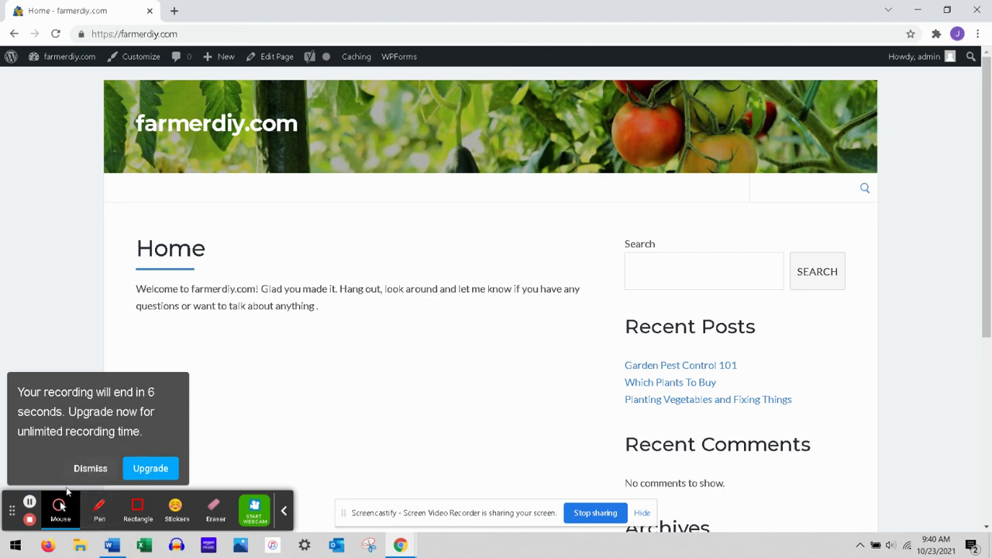
mouse_move(18, 498)
left_mouse_down()
mouse_move(254, 409)
mouse_move(428, 321)
left_mouse_up()
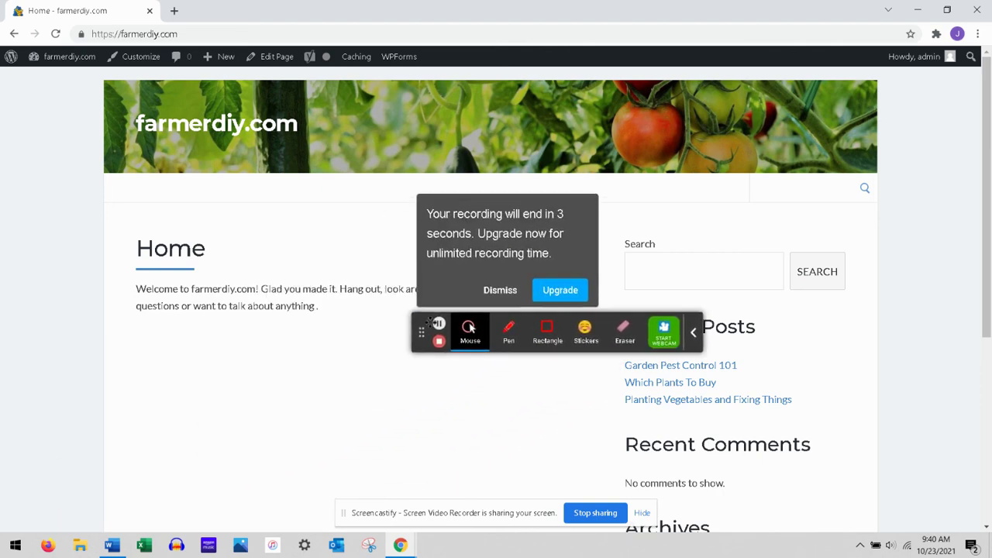
left_click(986, 483)
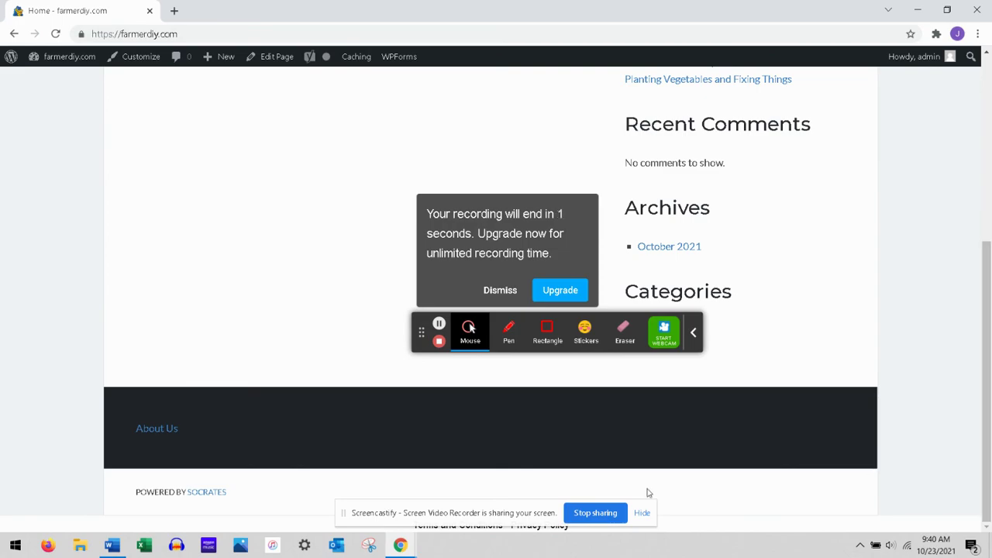